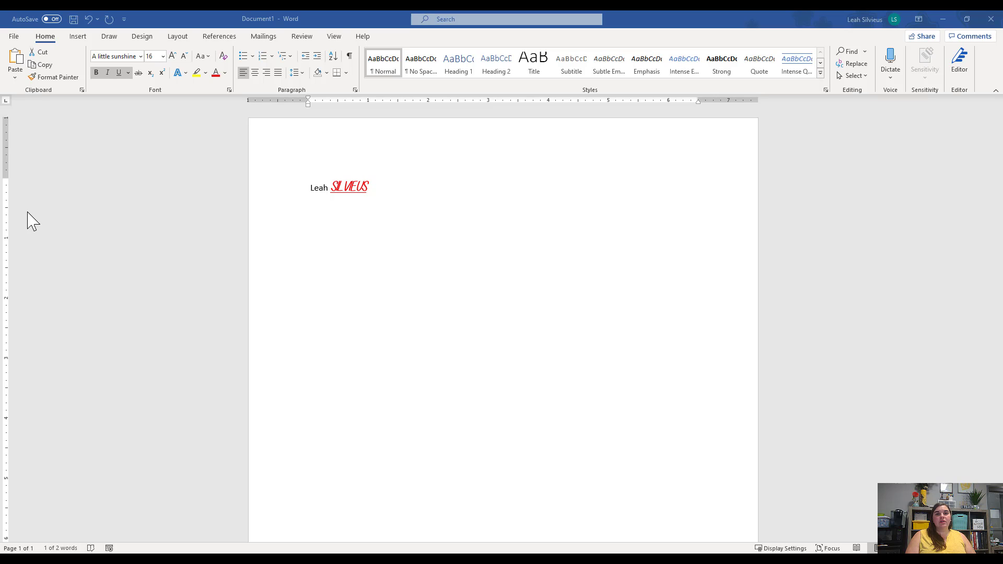
# Select the first name in the line of text and view the available Change Case options
pyautogui.doubleClick(318, 189)
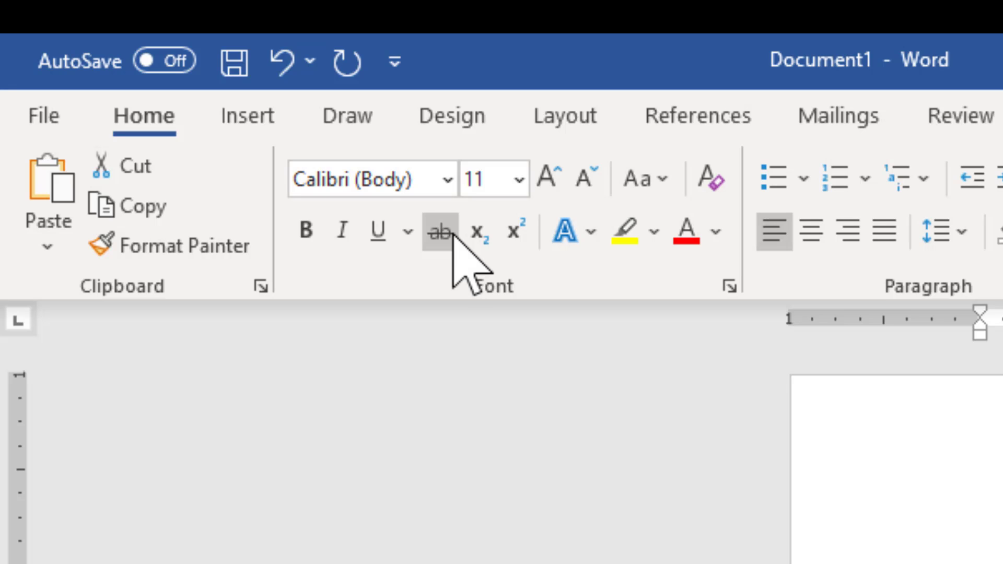
pyautogui.click(663, 179)
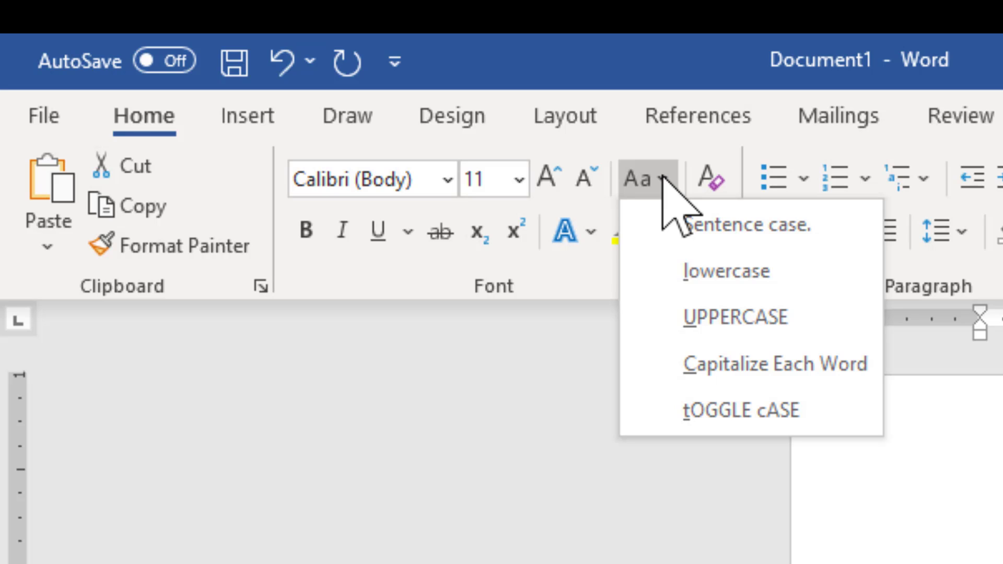
pyautogui.click(663, 177)
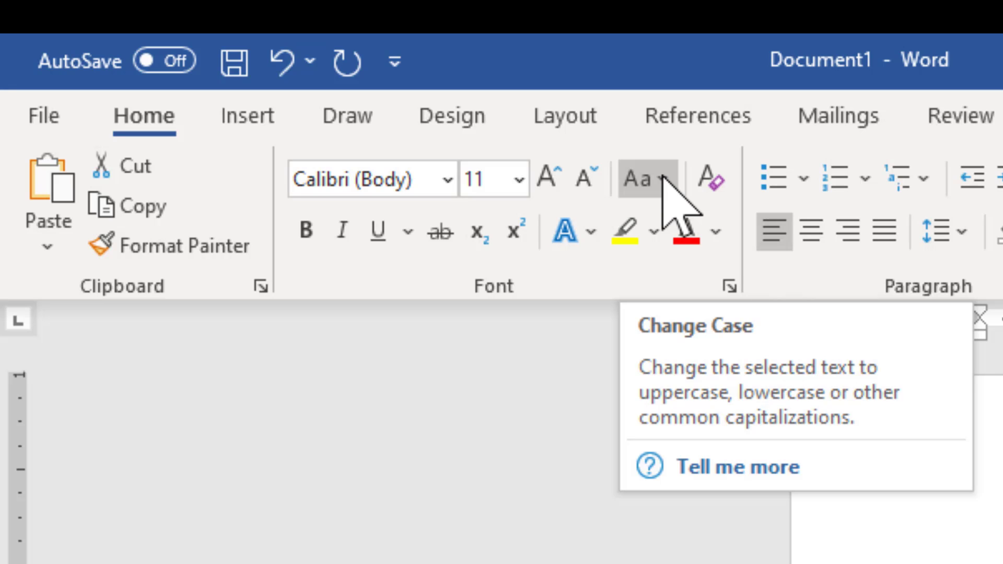
pyautogui.click(724, 284)
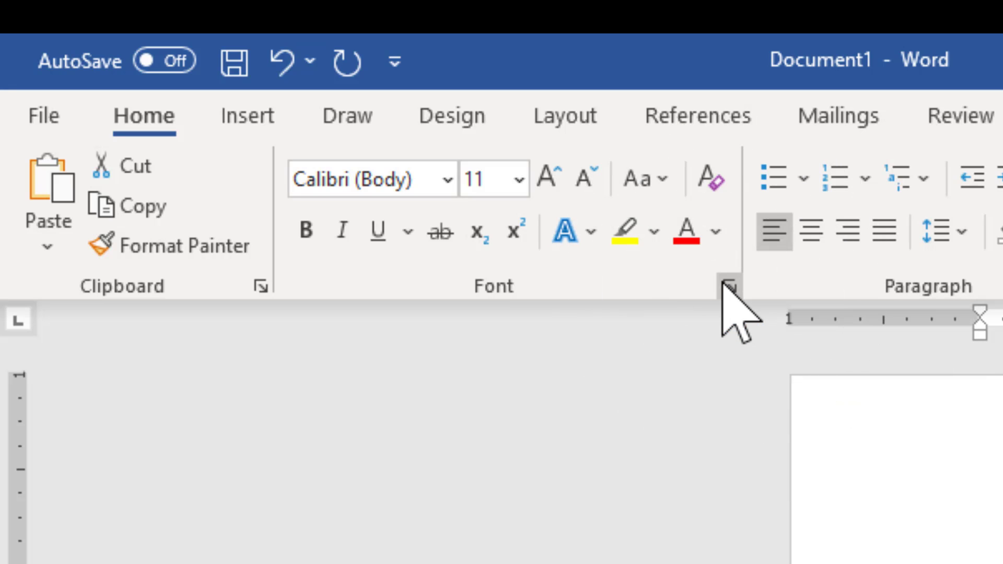
pyautogui.click(729, 286)
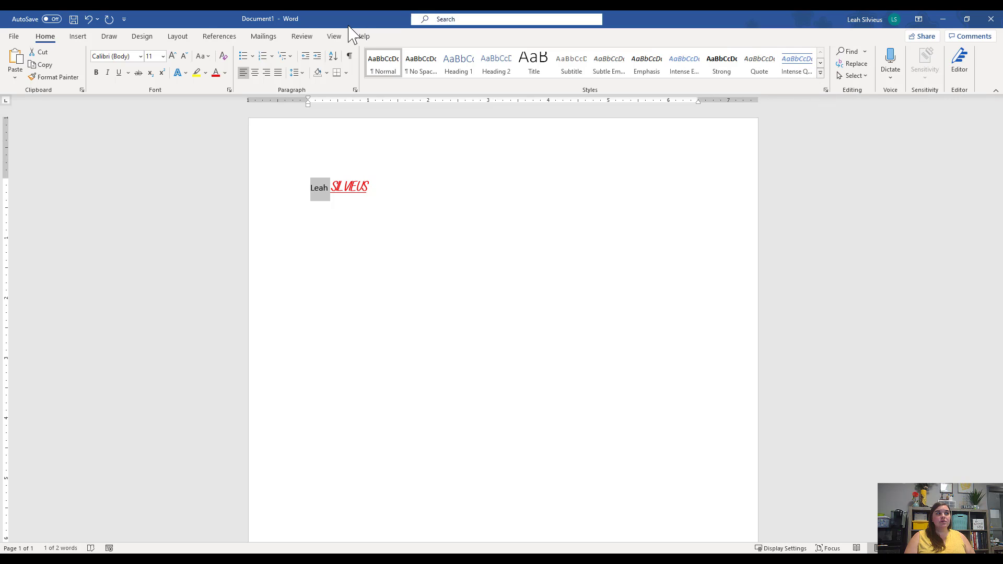
pyautogui.click(141, 41)
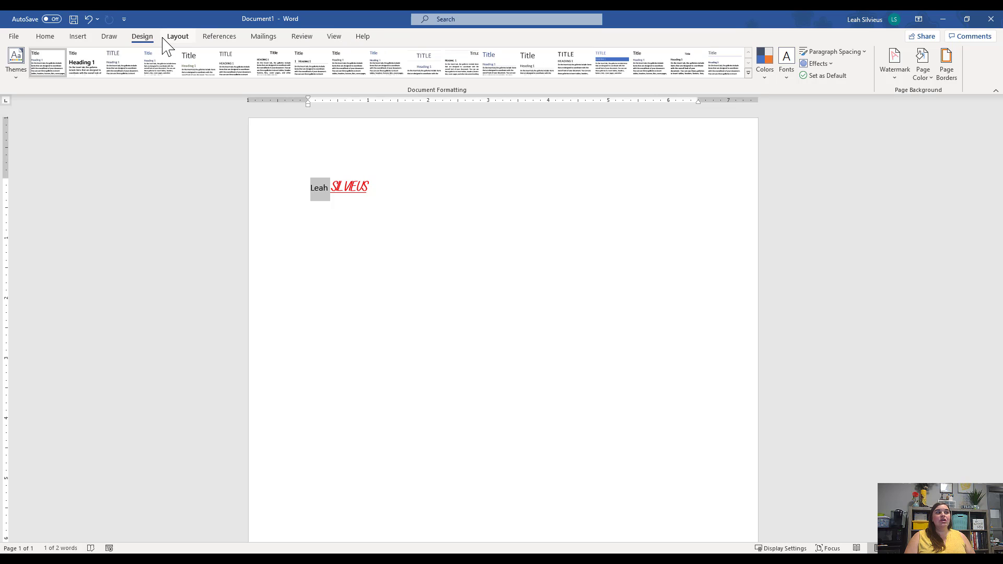
pyautogui.click(177, 37)
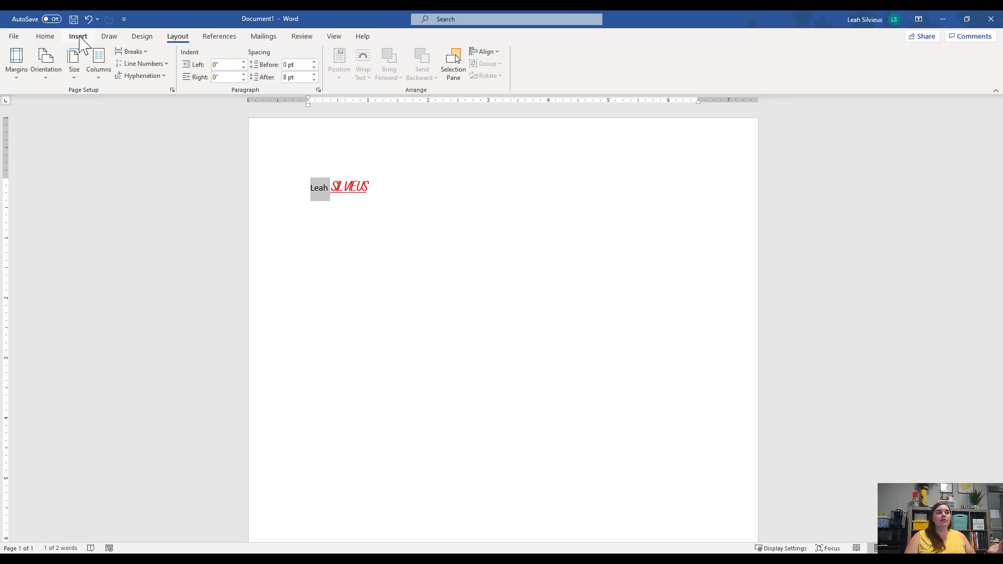
pyautogui.click(45, 40)
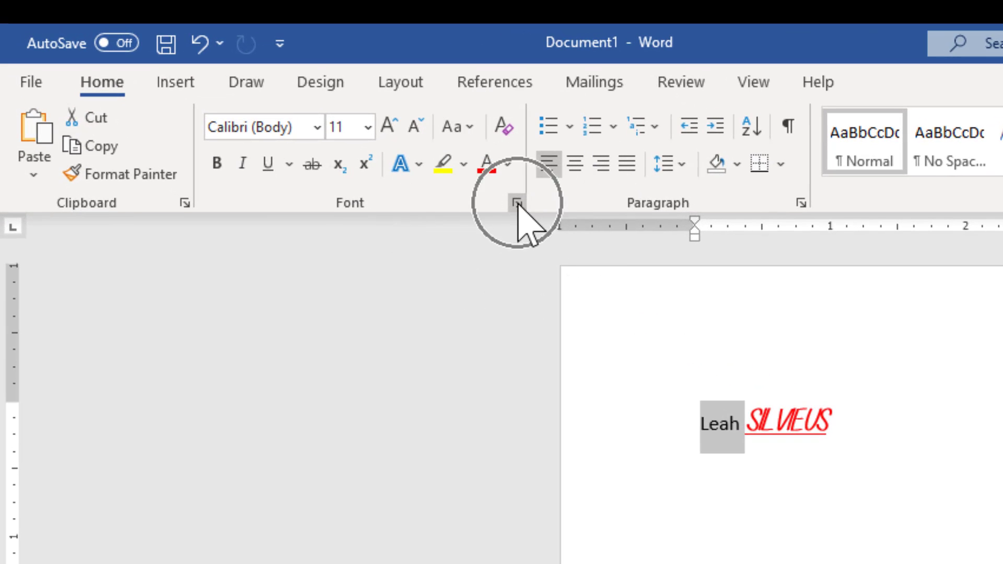
# Apply the Small caps and Double strikethrough font effects to the selected first name
pyautogui.click(517, 203)
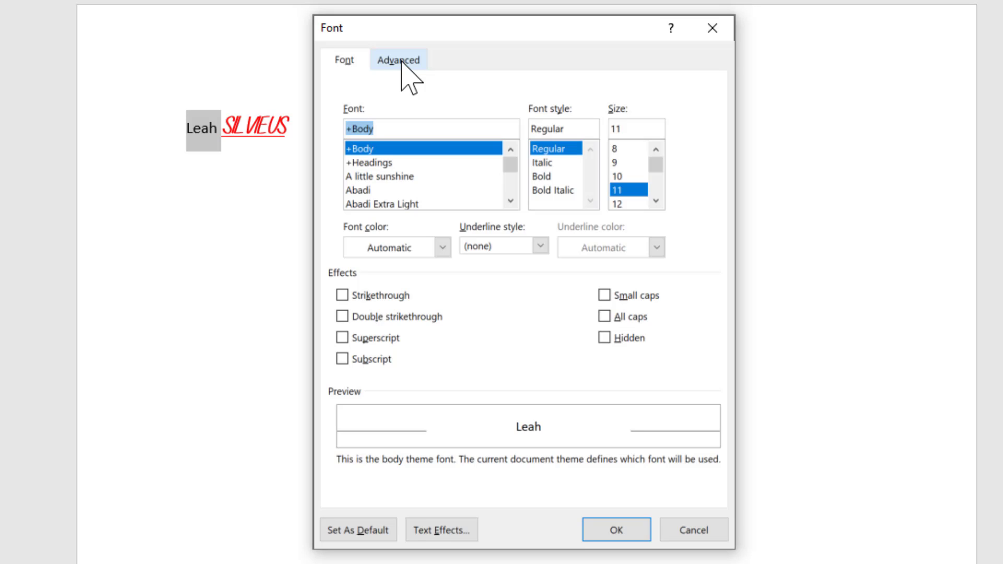
pyautogui.click(652, 298)
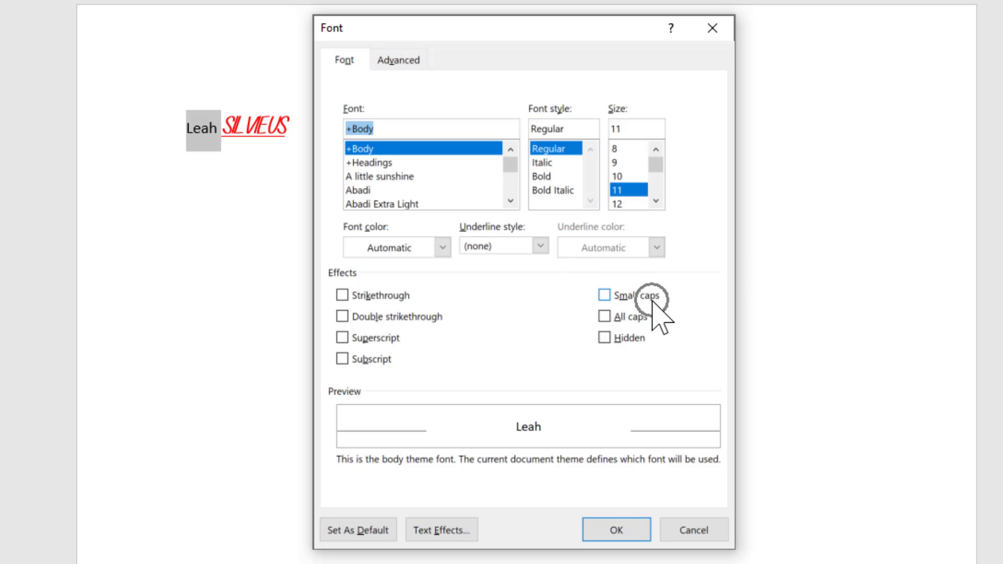
pyautogui.click(399, 317)
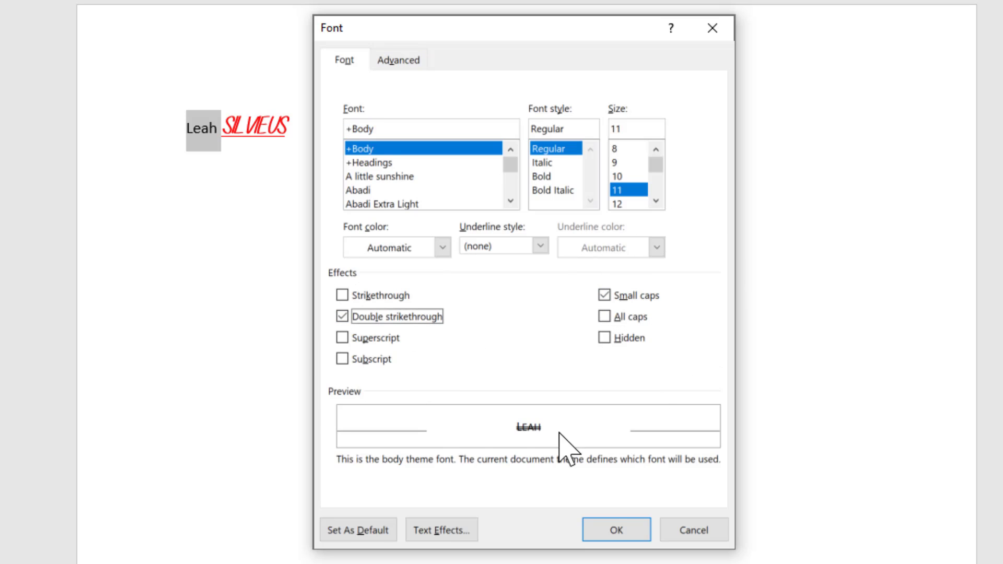
pyautogui.click(529, 432)
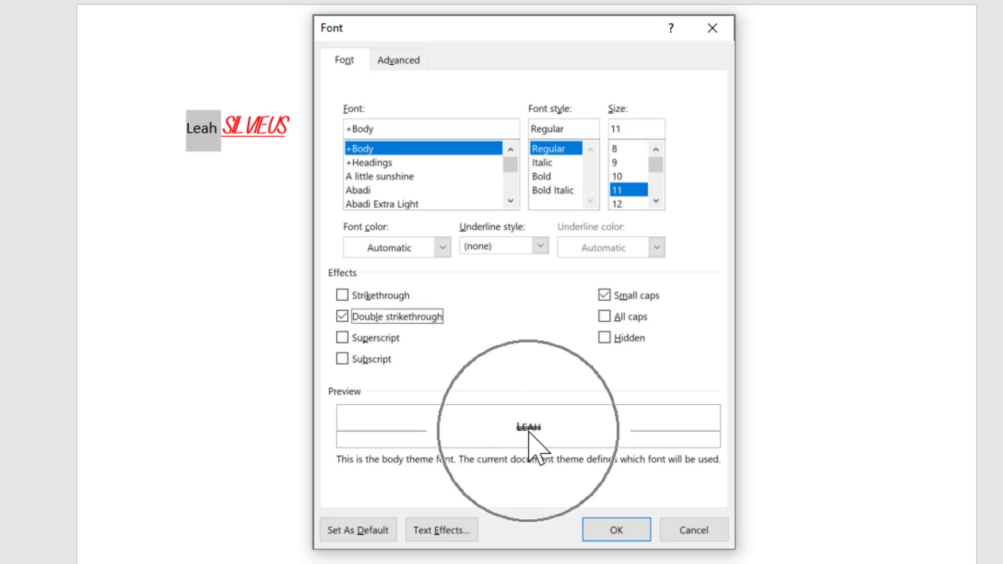
pyautogui.click(612, 532)
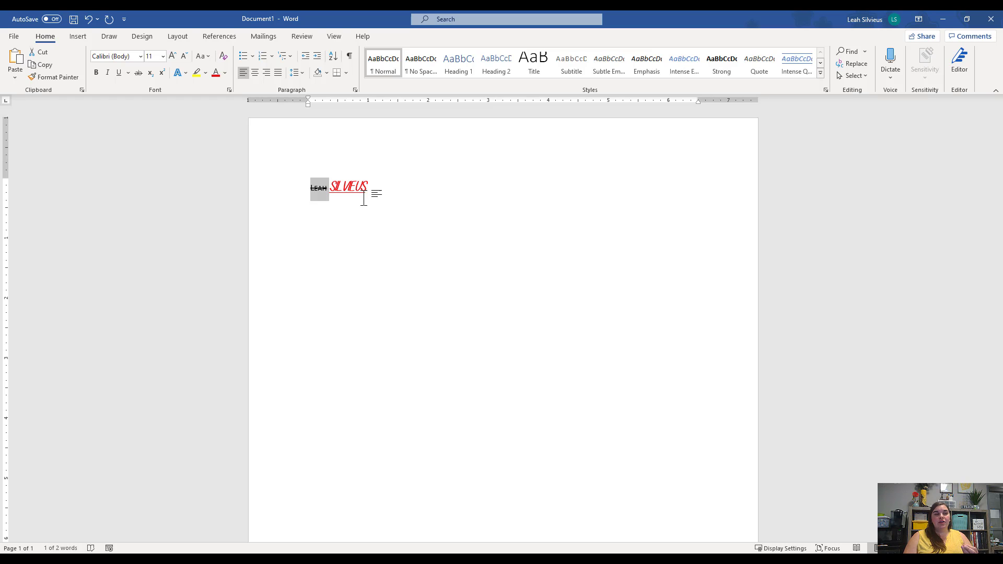
# Set the selected first name's character spacing to Expanded by 1.3 pt
pyautogui.click(229, 90)
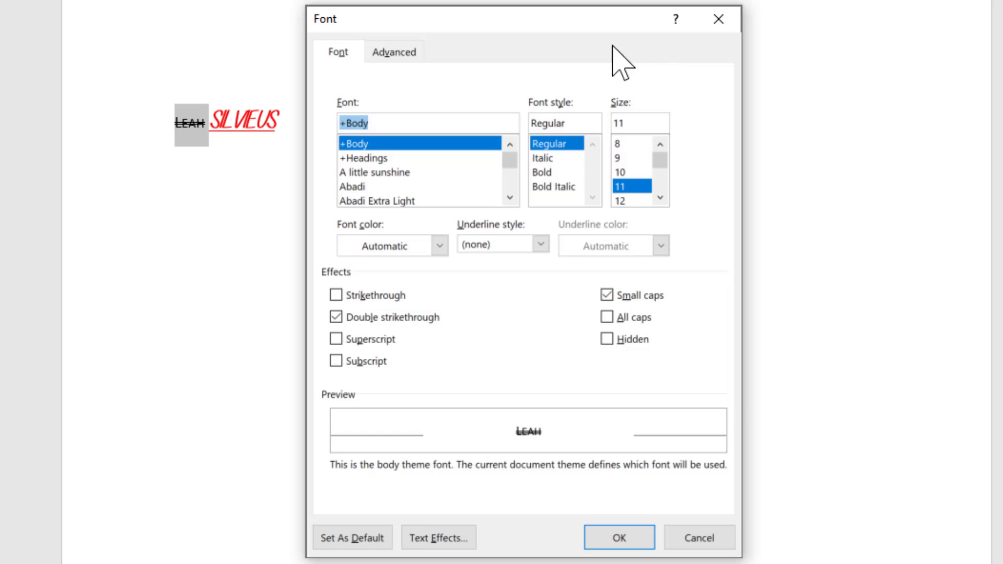
pyautogui.click(384, 47)
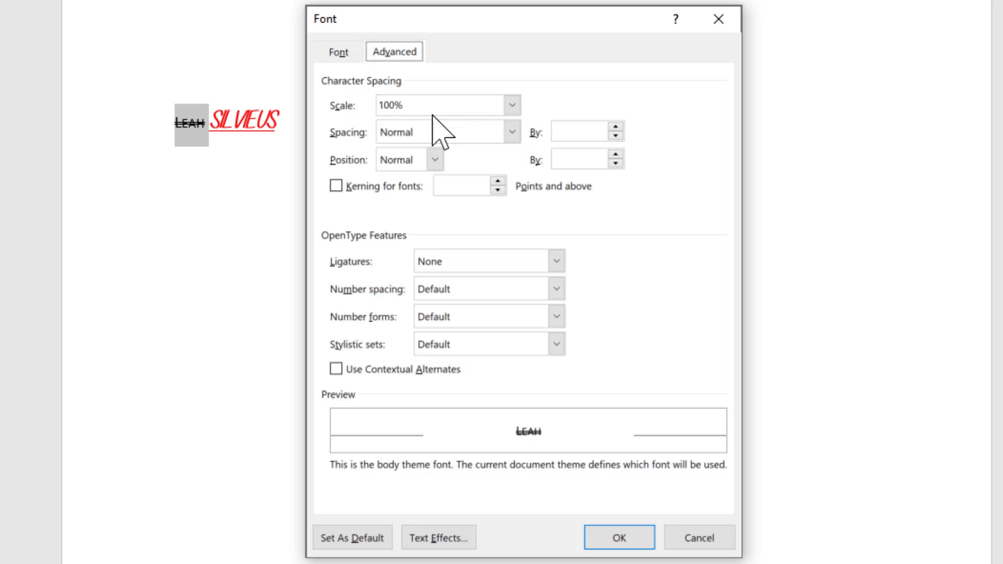
pyautogui.click(397, 130)
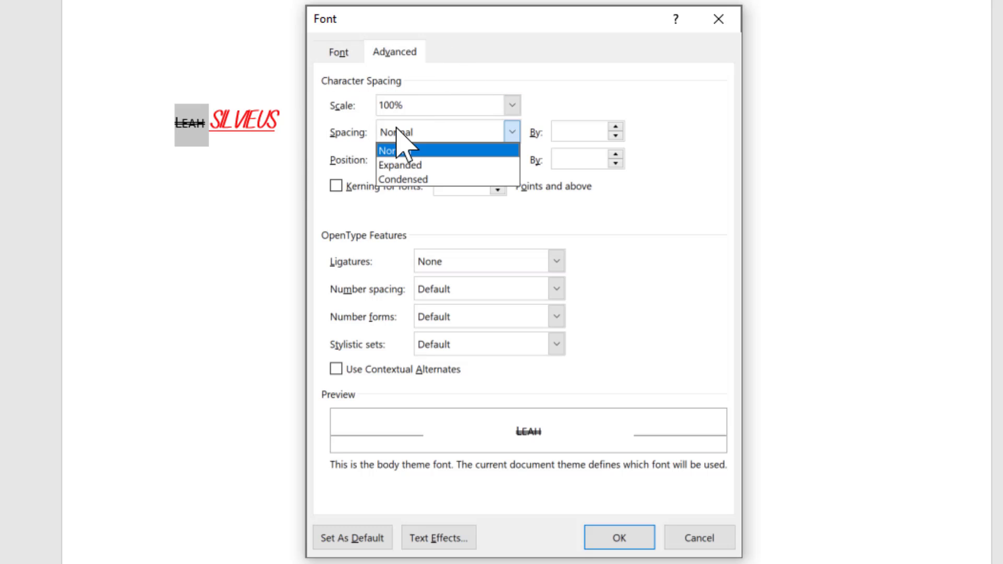
pyautogui.click(454, 165)
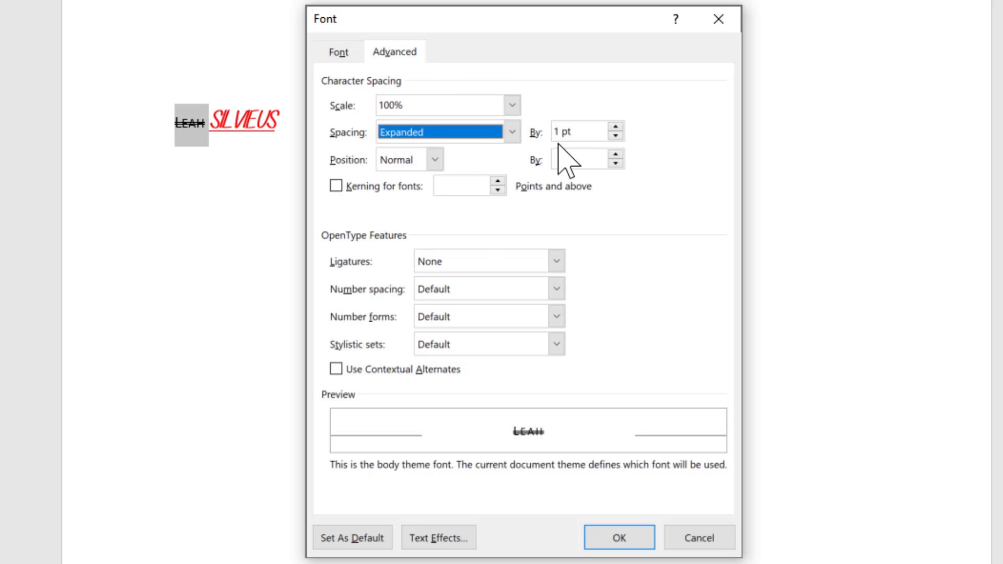
pyautogui.click(615, 127)
pyautogui.click(615, 127)
pyautogui.click(615, 126)
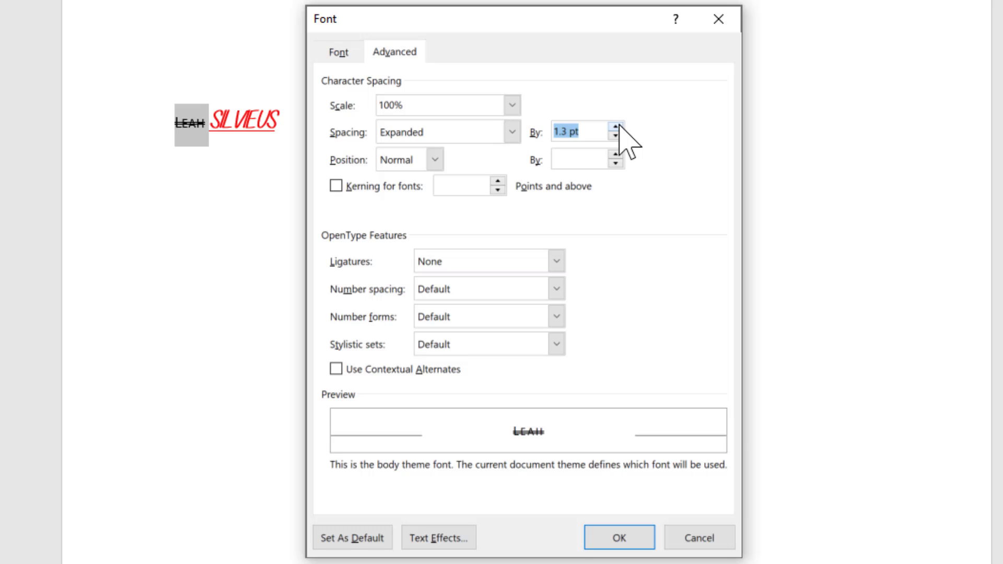
# Widen the expanded character spacing of the first name to 40 pt and apply it
pyautogui.click(593, 131)
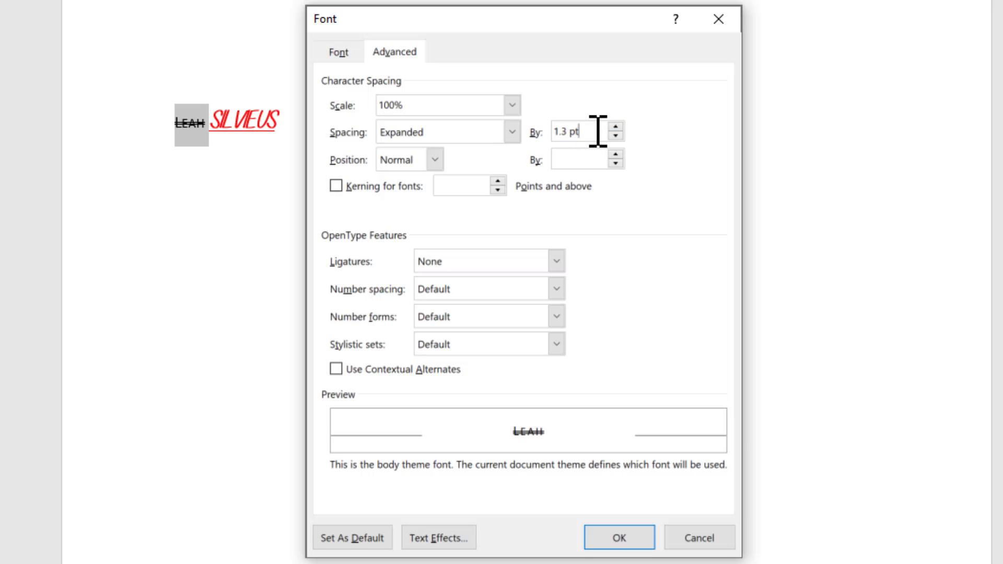
pyautogui.moveTo(593, 131); pyautogui.dragTo(510, 132)
pyautogui.write('40')
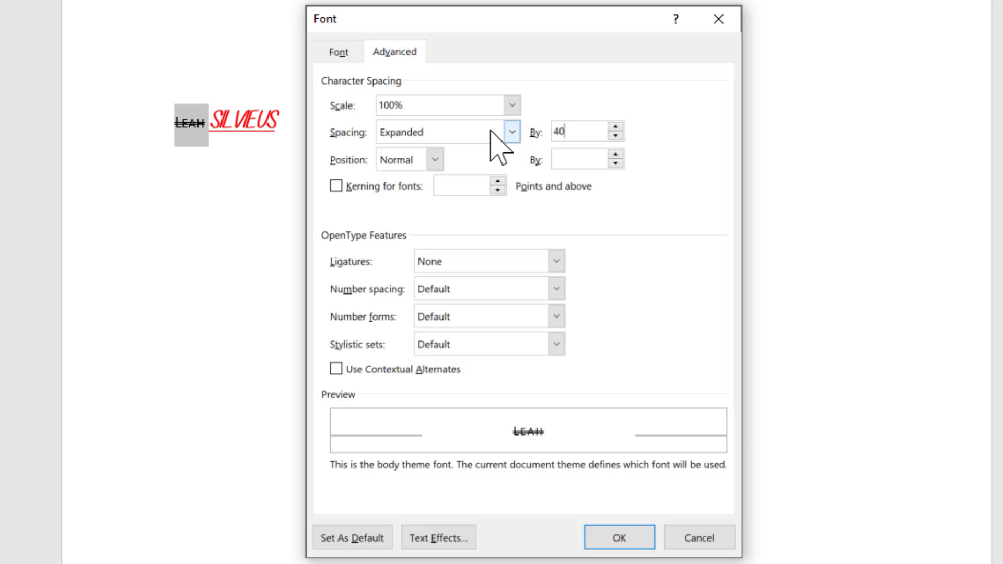
pyautogui.click(585, 163)
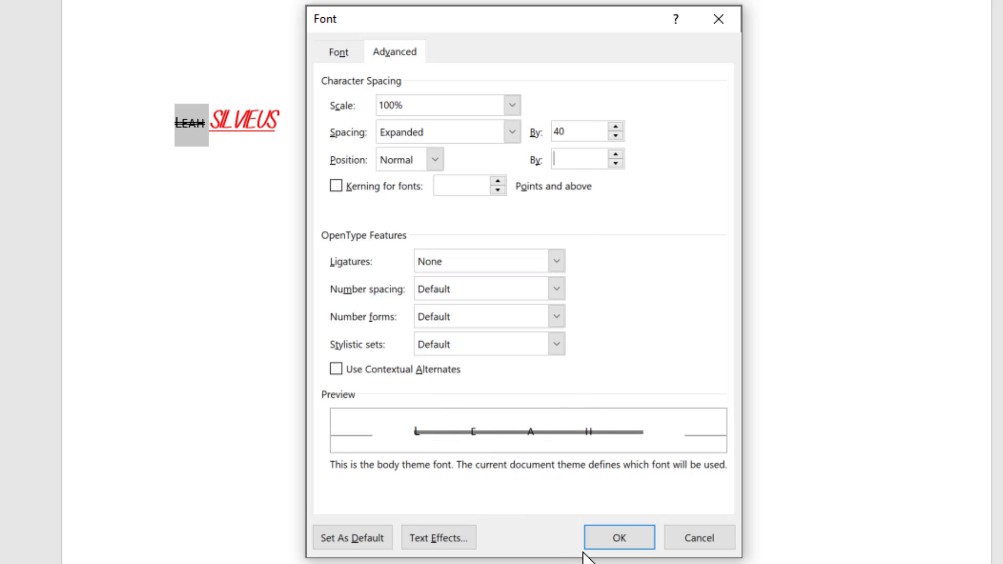
pyautogui.click(631, 544)
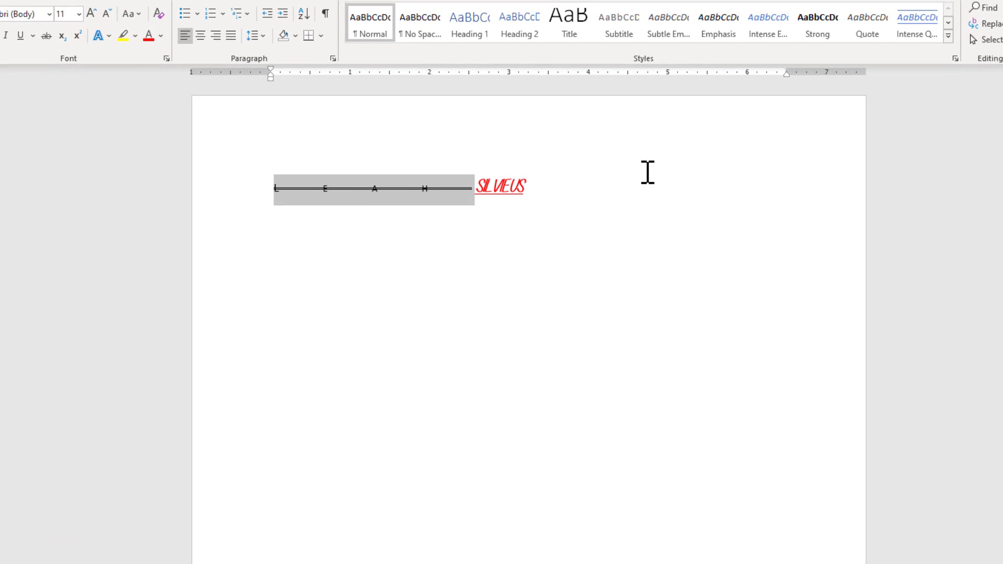
# Change the first name's character spacing to Condensed by 25 pt and apply it
pyautogui.click(166, 58)
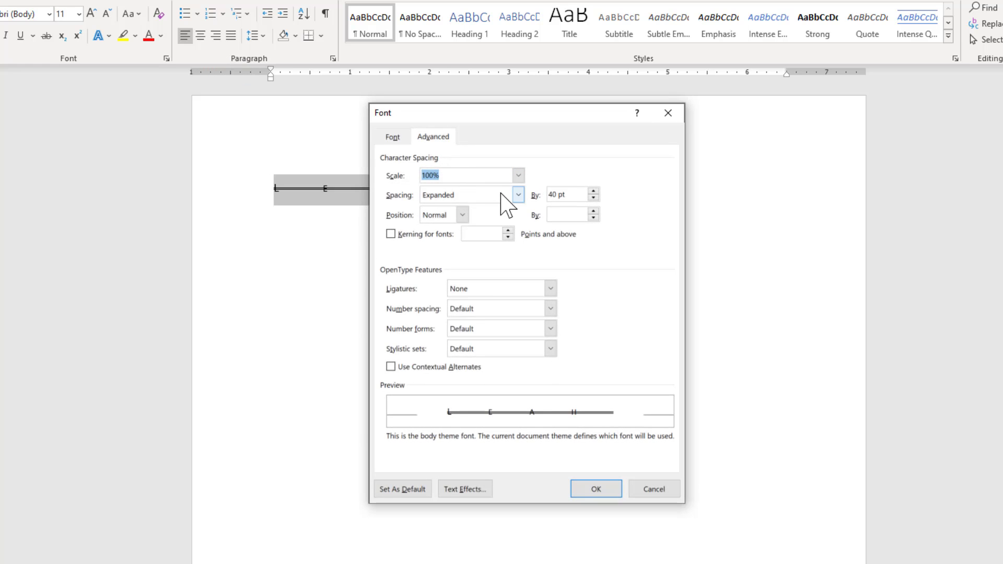
pyautogui.click(501, 195)
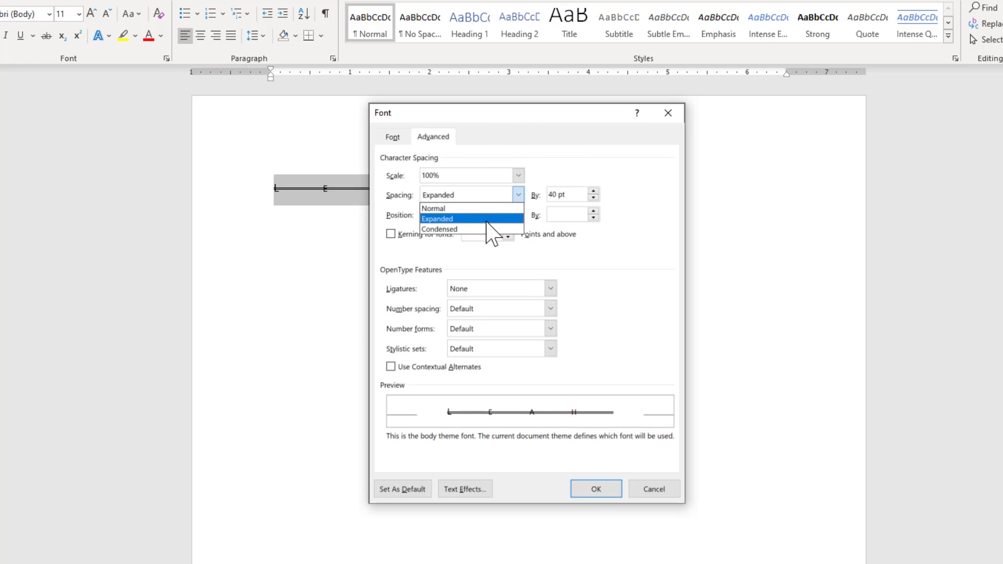
pyautogui.click(486, 229)
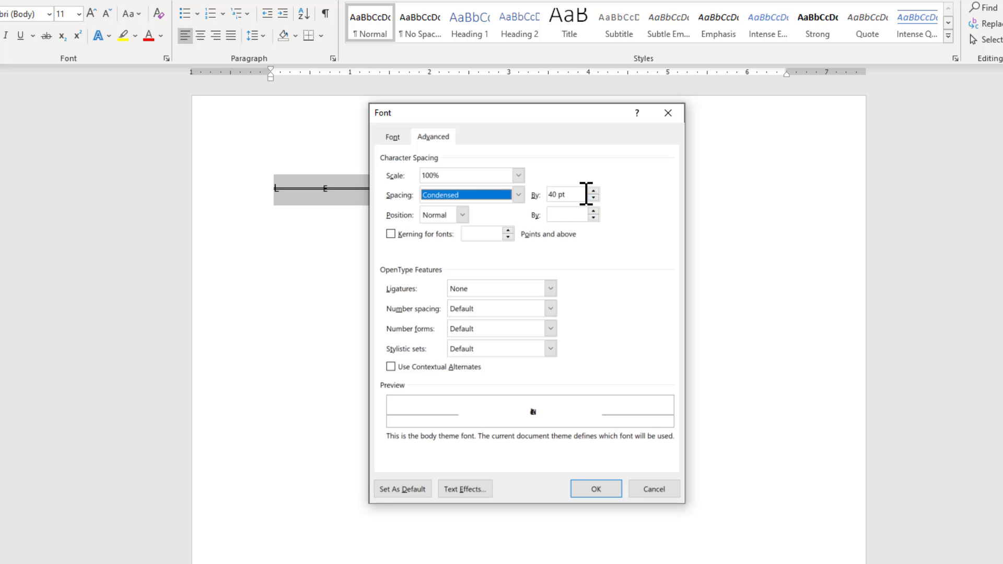
pyautogui.doubleClick(587, 195)
pyautogui.write('25')
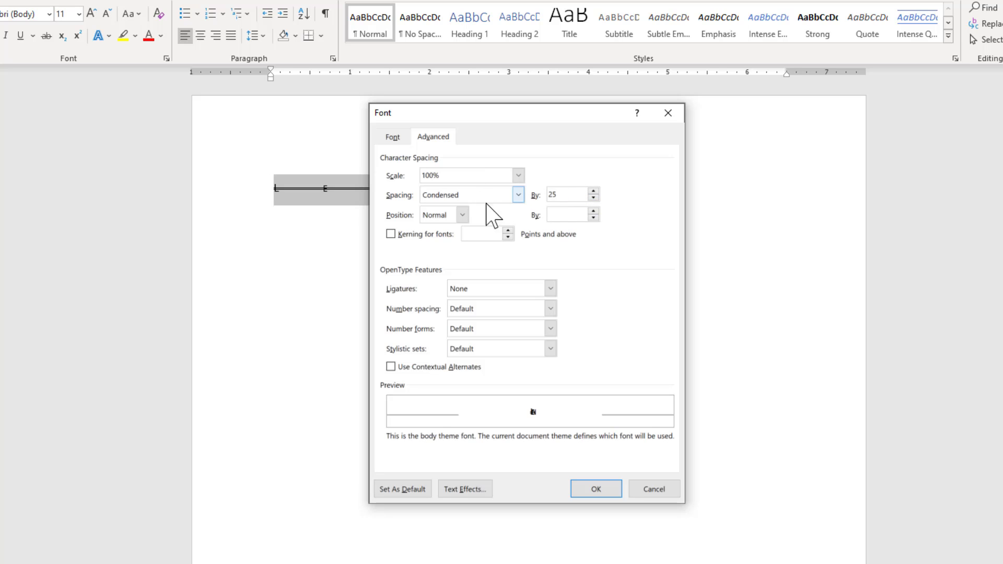
pyautogui.click(566, 218)
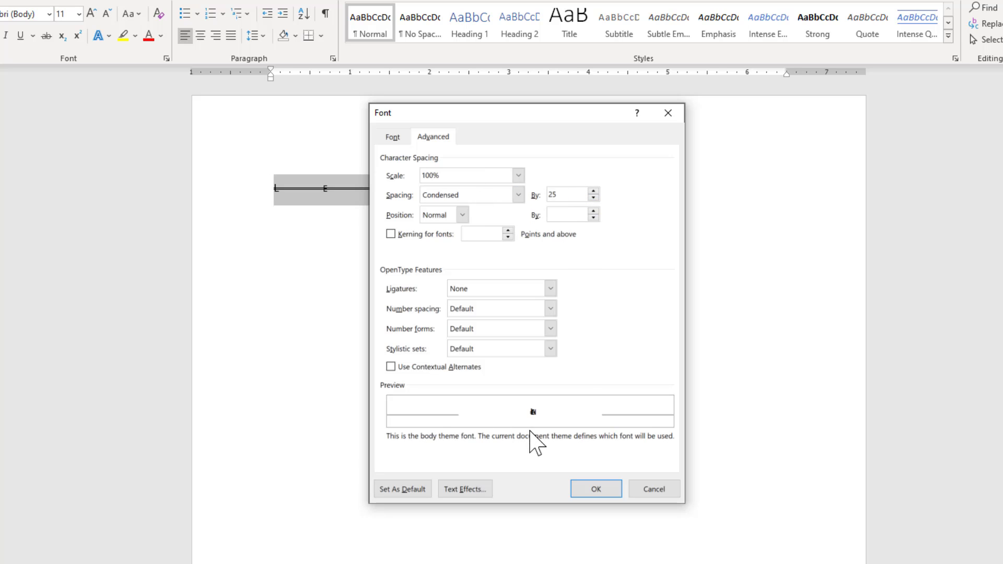
pyautogui.click(534, 420)
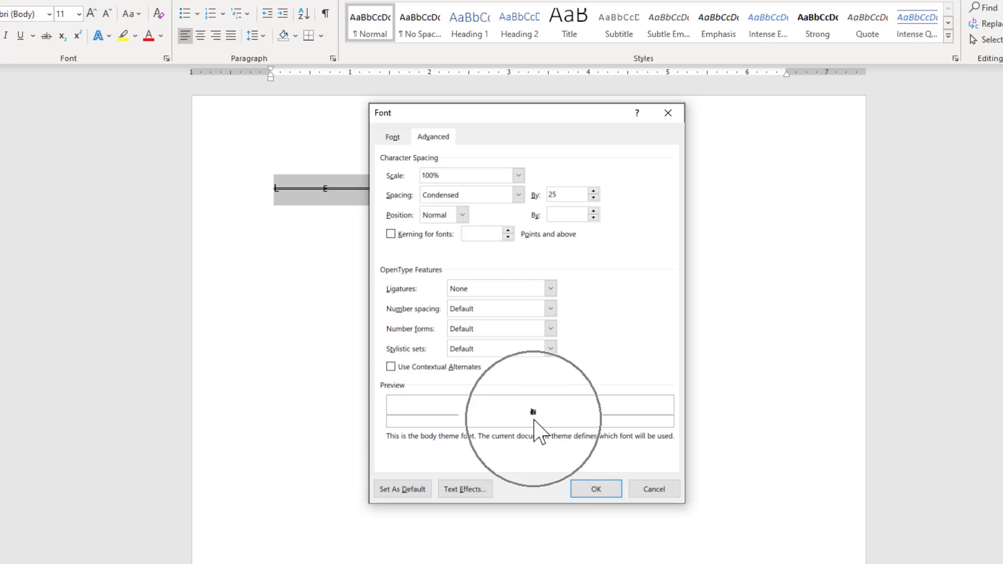
pyautogui.click(588, 490)
pyautogui.click(274, 191)
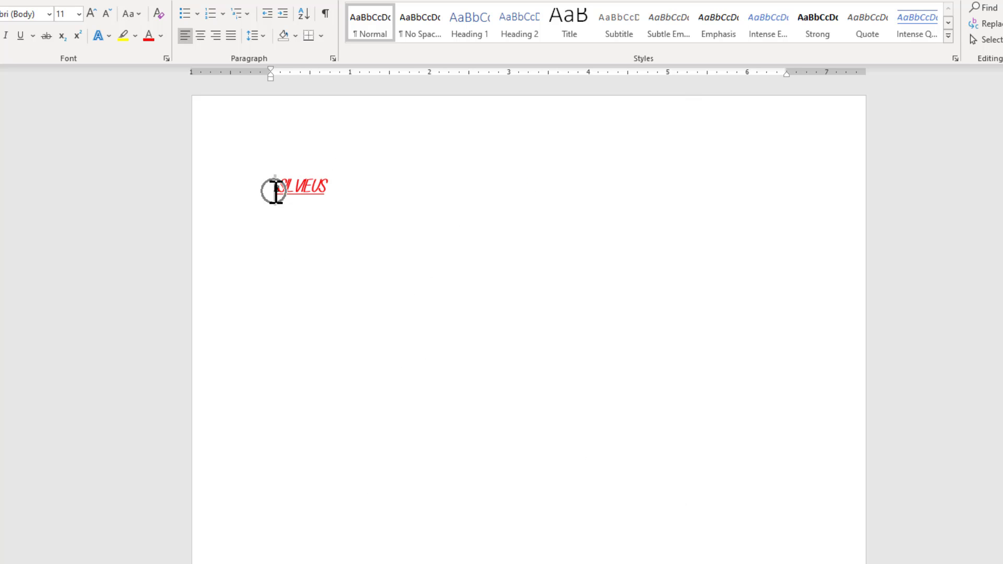
# Try condensed spacing amounts of 5, 1 and 1.4 pt for the first name, settle on .2 and apply it
pyautogui.click(166, 58)
pyautogui.moveTo(578, 194); pyautogui.dragTo(503, 193)
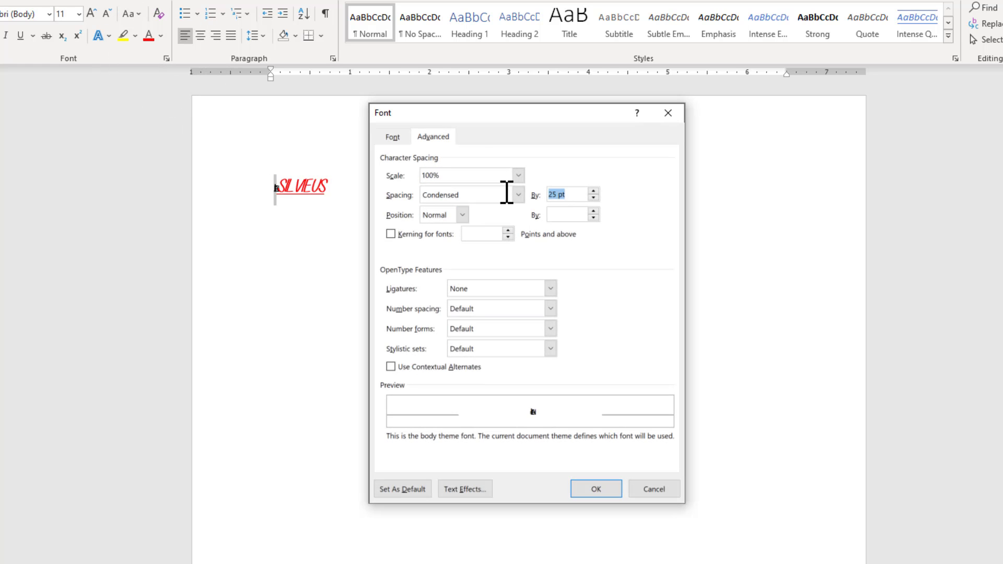
pyautogui.write('5')
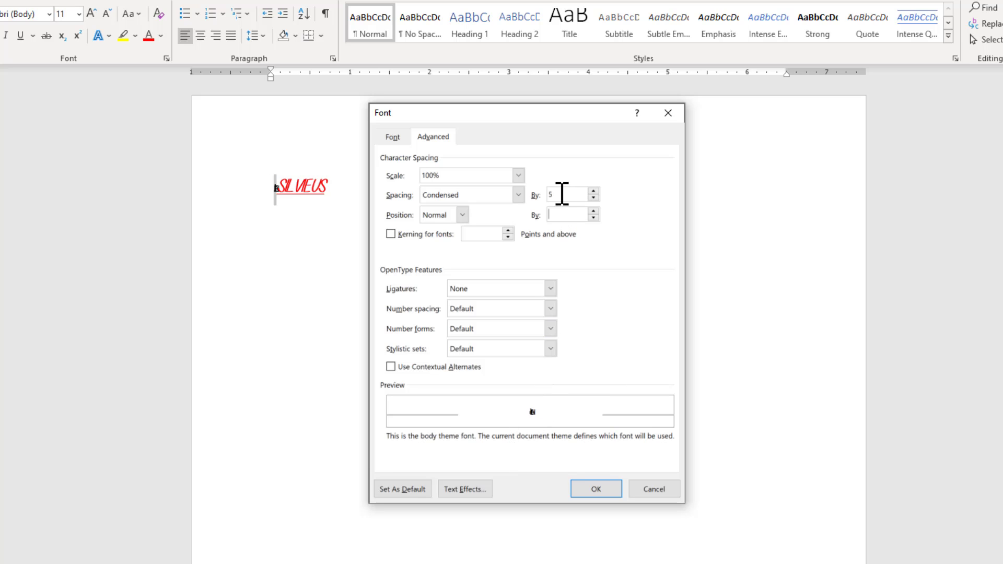
pyautogui.moveTo(562, 194); pyautogui.dragTo(529, 192)
pyautogui.write('1')
pyautogui.click(569, 216)
pyautogui.doubleClick(593, 197)
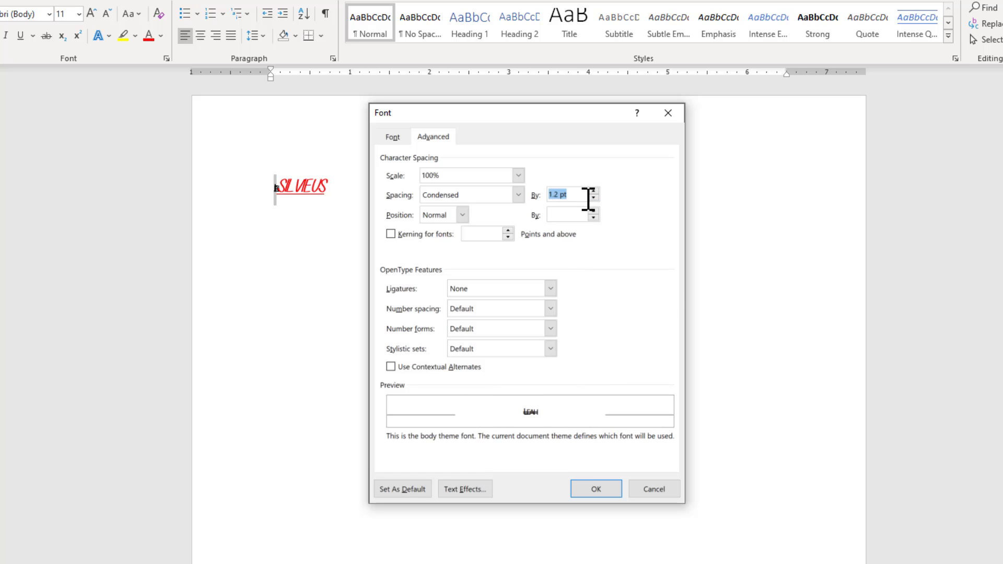
pyautogui.doubleClick(593, 197)
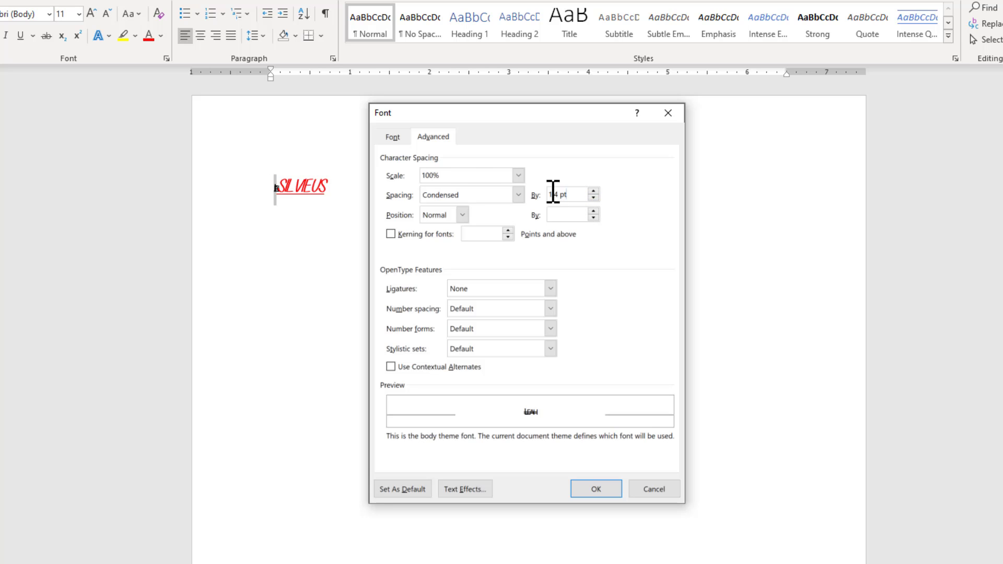
pyautogui.press('BackSpace')
pyautogui.write('2')
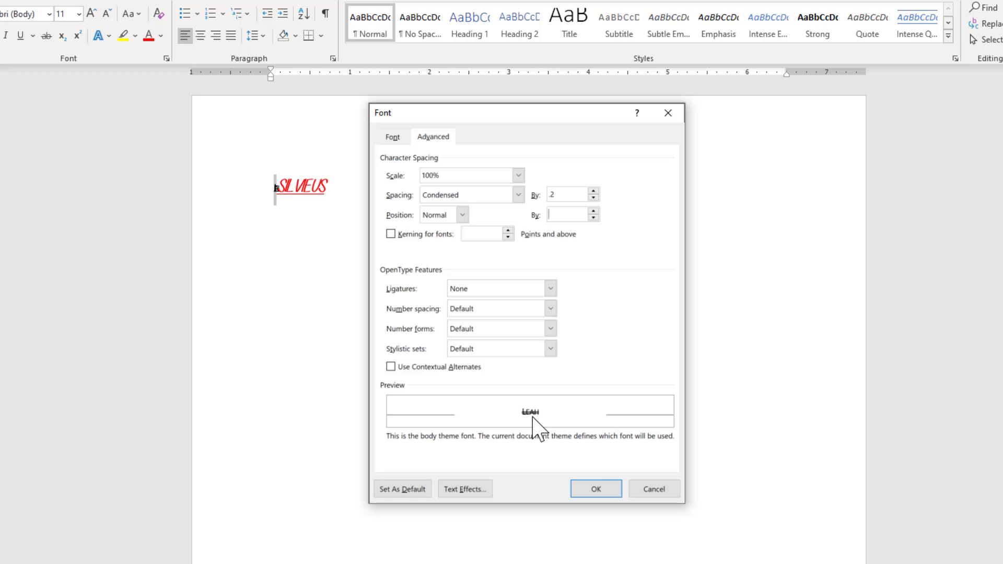
pyautogui.click(587, 489)
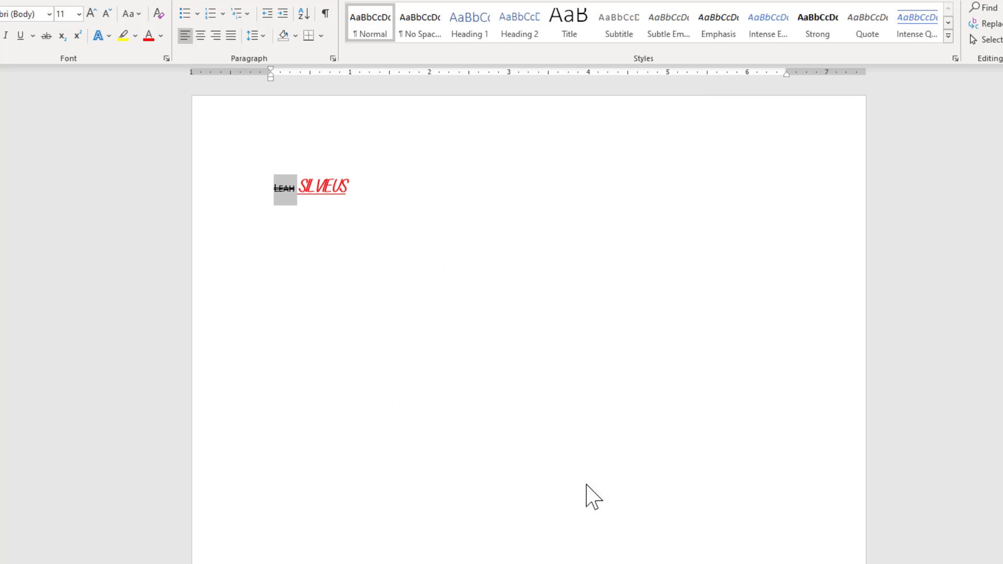